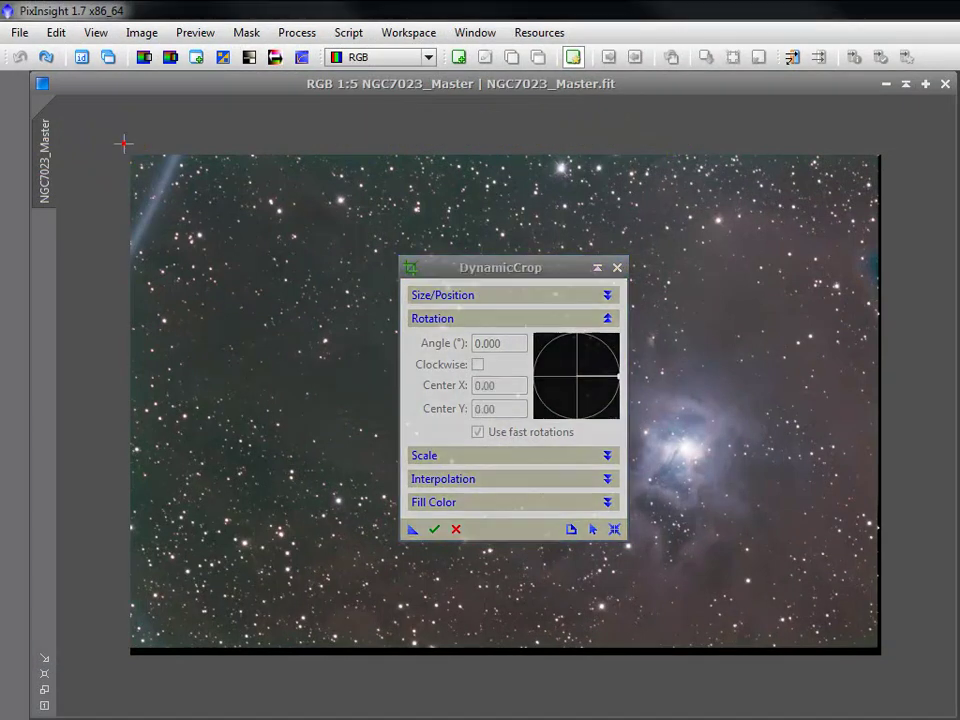
{"action": "left_click_drag", "start_coordinate": [126, 144], "coordinate": [908, 681]}
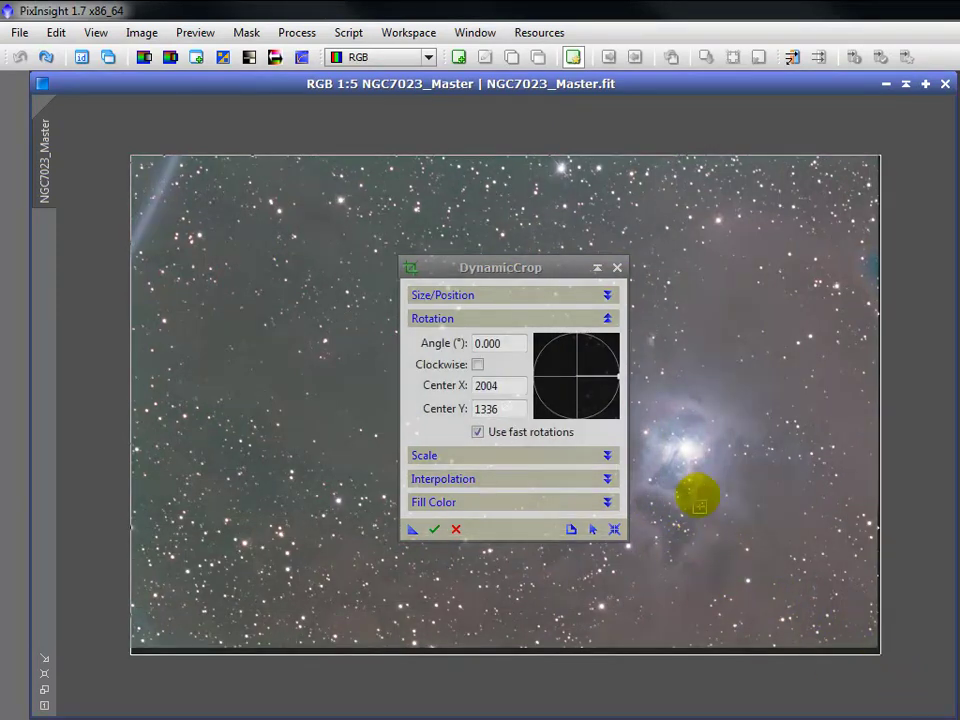
{"action": "mouse_move", "coordinate": [690, 466]}
{"action": "left_mouse_down"}
{"action": "mouse_move", "coordinate": [688, 431]}
{"action": "mouse_move", "coordinate": [697, 457]}
{"action": "mouse_move", "coordinate": [688, 459]}
{"action": "left_mouse_up"}
{"action": "left_click", "coordinate": [474, 403]}
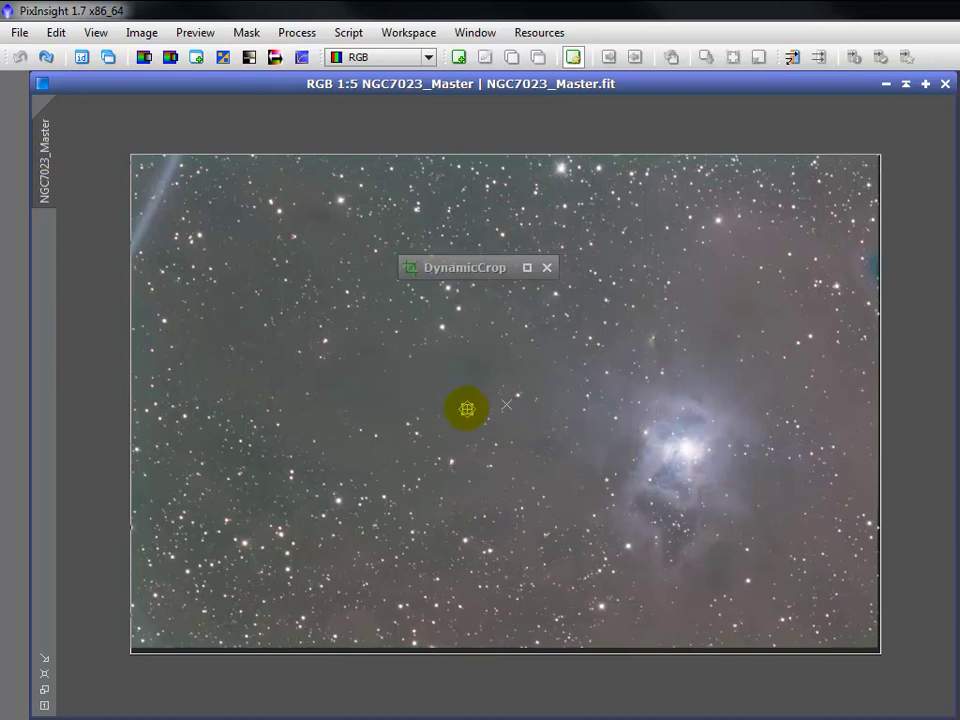
{"action": "mouse_move", "coordinate": [466, 408]}
{"action": "left_mouse_down"}
{"action": "mouse_move", "coordinate": [506, 422]}
{"action": "mouse_move", "coordinate": [508, 399]}
{"action": "mouse_move", "coordinate": [463, 405]}
{"action": "left_mouse_up"}
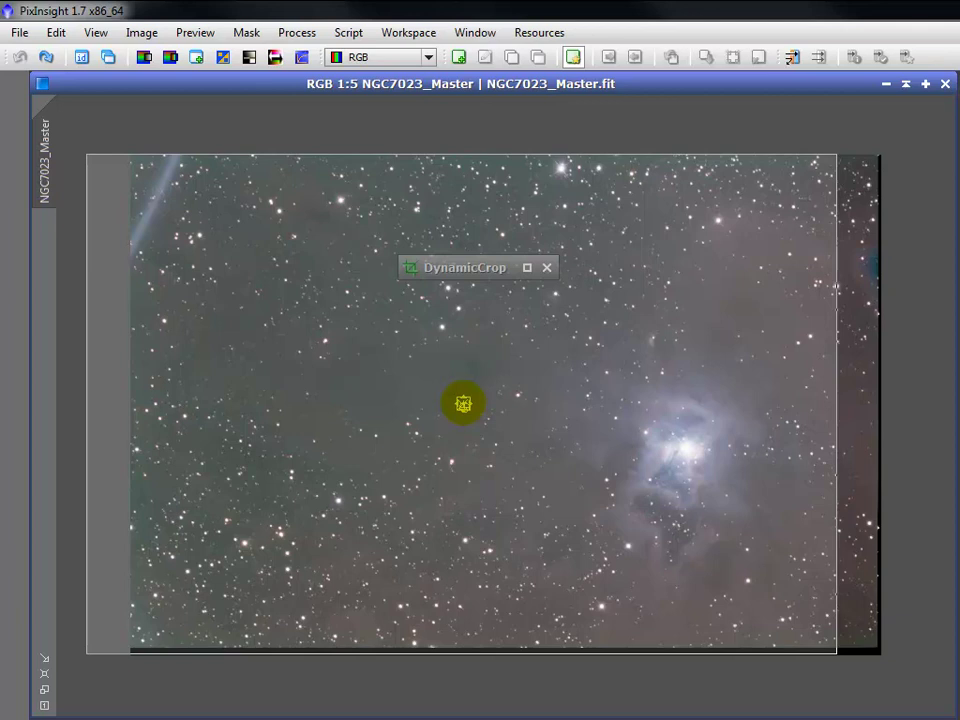
{"action": "key", "text": "ctrl+z"}
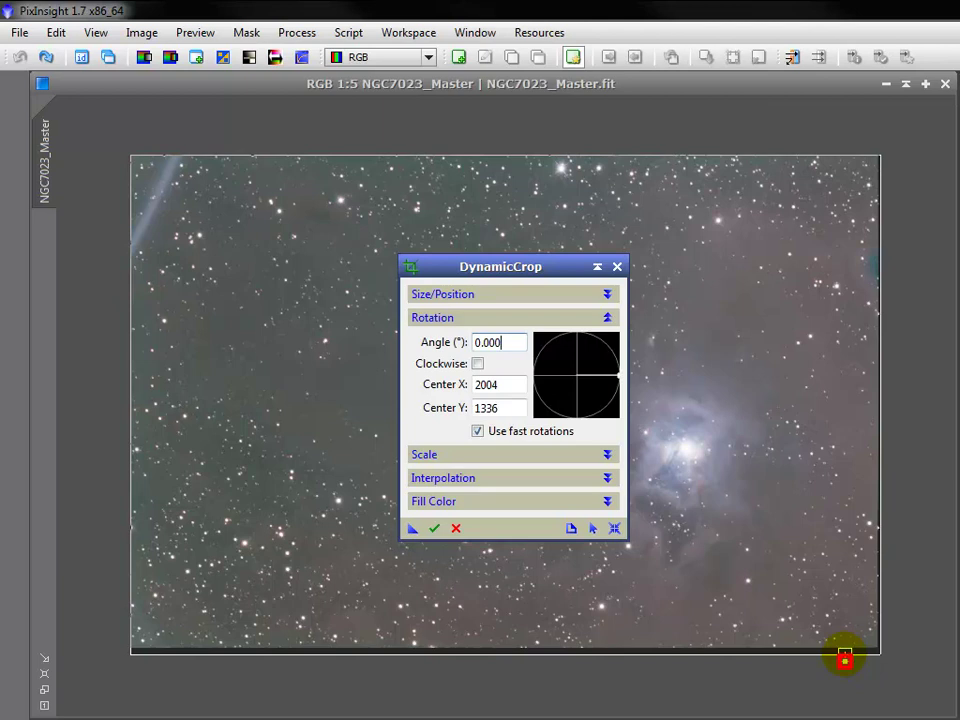
Trim the crop box slightly inward at its bottom and right edges.
{"action": "left_click", "coordinate": [845, 657]}
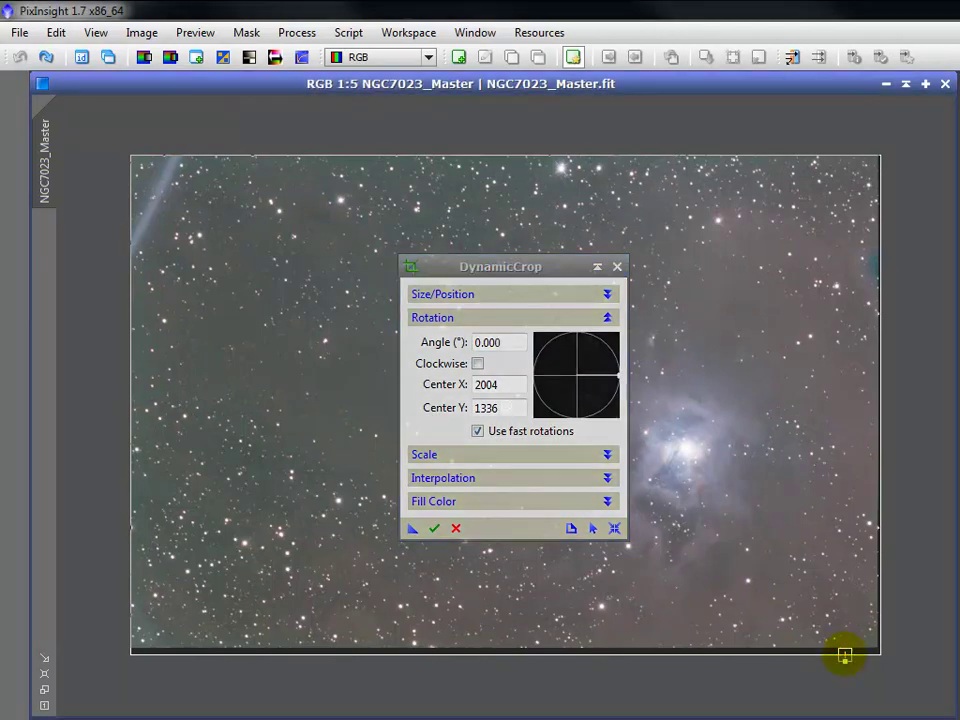
{"action": "left_click_drag", "start_coordinate": [845, 657], "coordinate": [845, 648]}
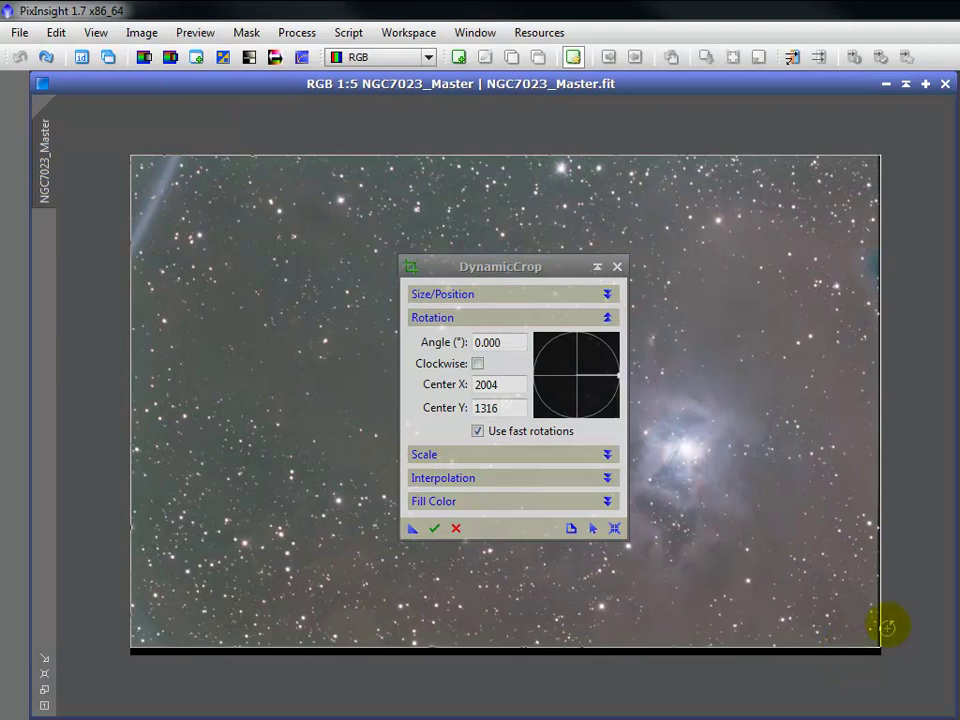
{"action": "left_click_drag", "start_coordinate": [884, 623], "coordinate": [877, 622]}
{"action": "scroll", "coordinate": [768, 604], "scroll_direction": "up", "scroll_amount": 1}
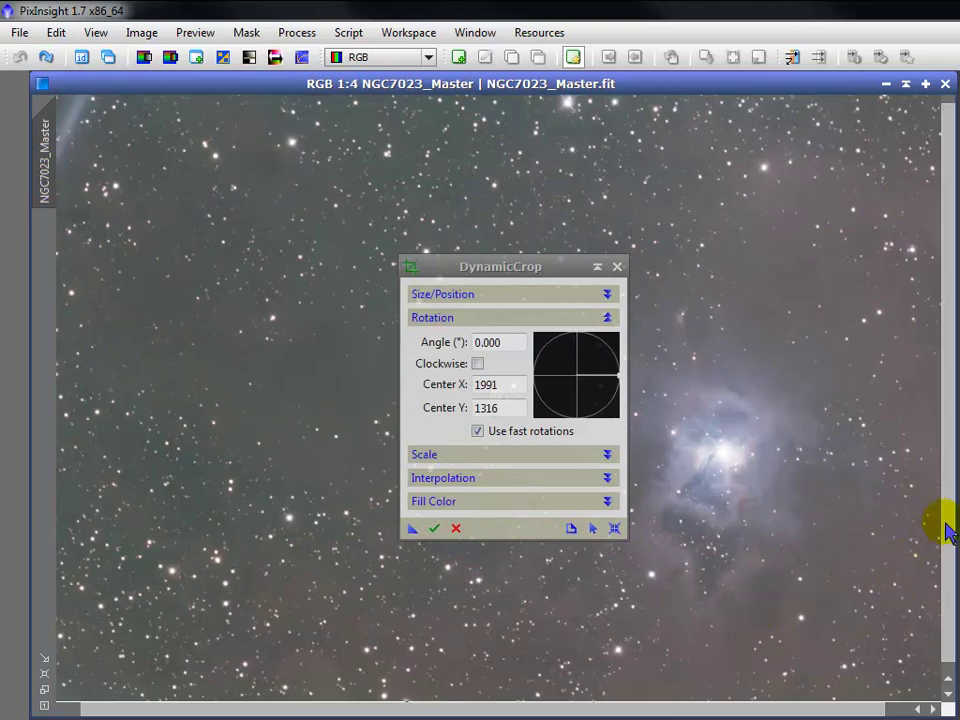
{"action": "left_click_drag", "start_coordinate": [945, 522], "coordinate": [943, 614]}
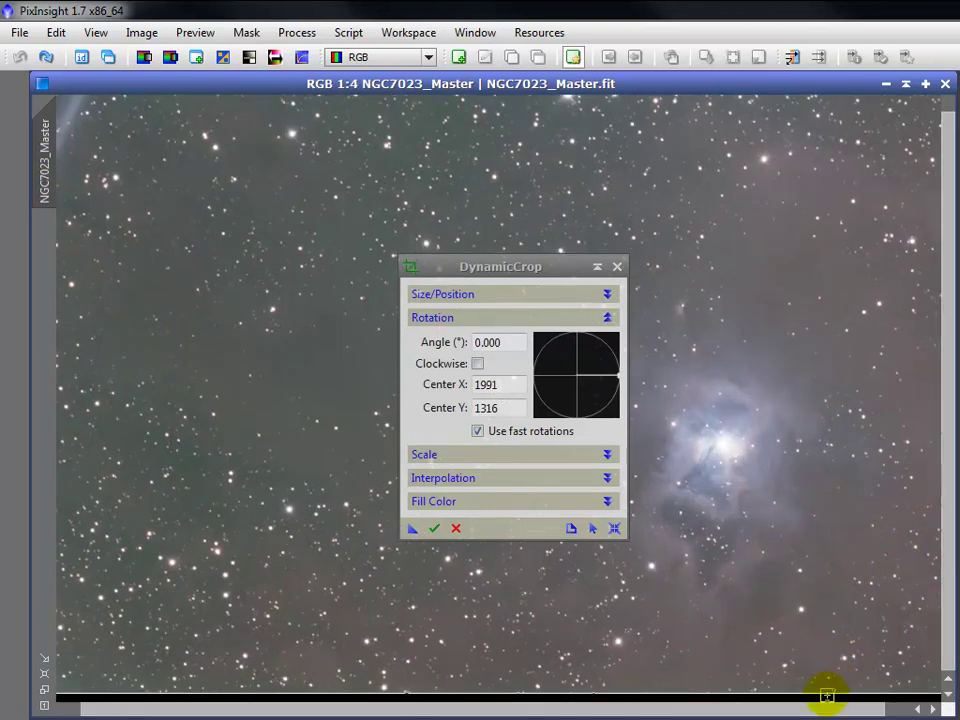
{"action": "left_click_drag", "start_coordinate": [825, 696], "coordinate": [828, 695]}
{"action": "scroll", "coordinate": [800, 564], "scroll_direction": "down", "scroll_amount": 1}
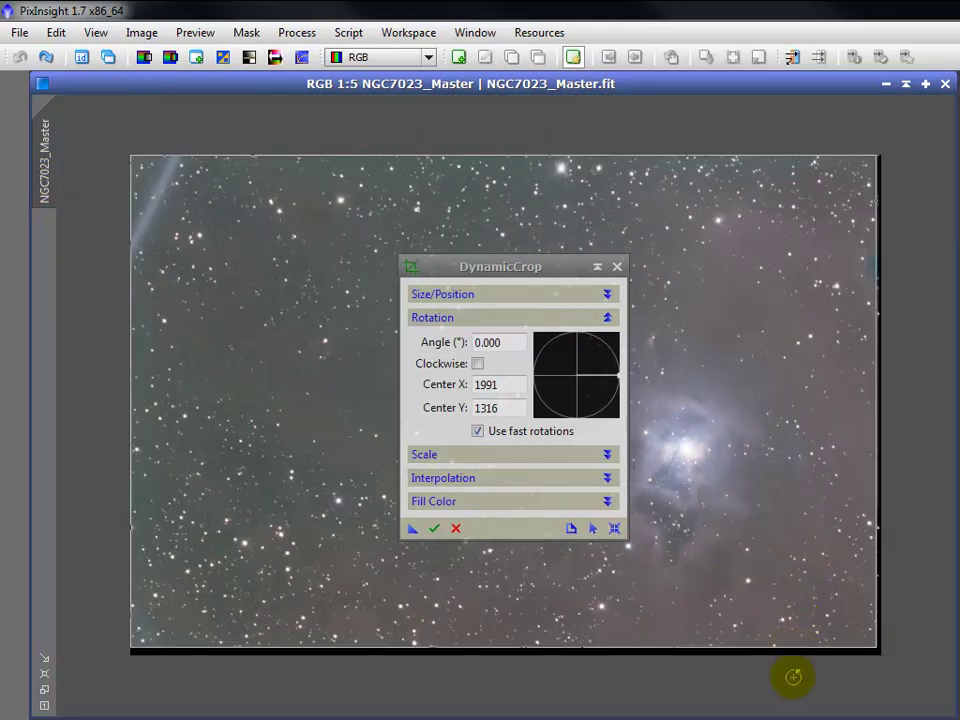
Test-rotate the crop box, then set its rotation angle back to 0°.
{"action": "mouse_move", "coordinate": [791, 677]}
{"action": "left_mouse_down"}
{"action": "mouse_move", "coordinate": [809, 671]}
{"action": "mouse_move", "coordinate": [801, 682]}
{"action": "left_mouse_up"}
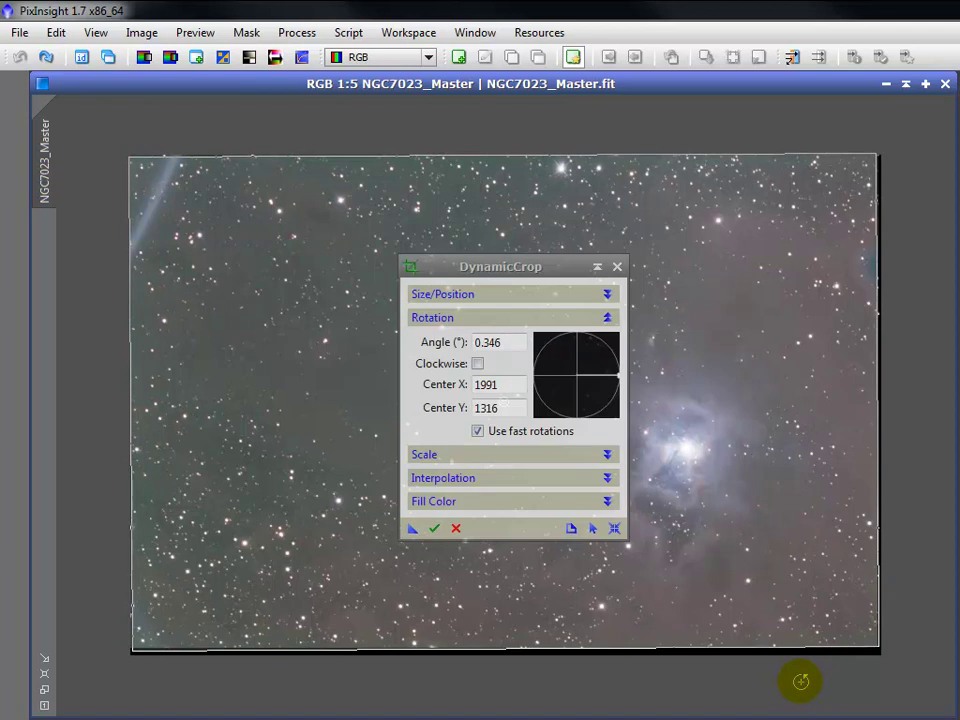
{"action": "left_click_drag", "start_coordinate": [617, 376], "coordinate": [619, 380]}
{"action": "left_click_drag", "start_coordinate": [508, 341], "coordinate": [476, 336]}
{"action": "type", "text": "0"}
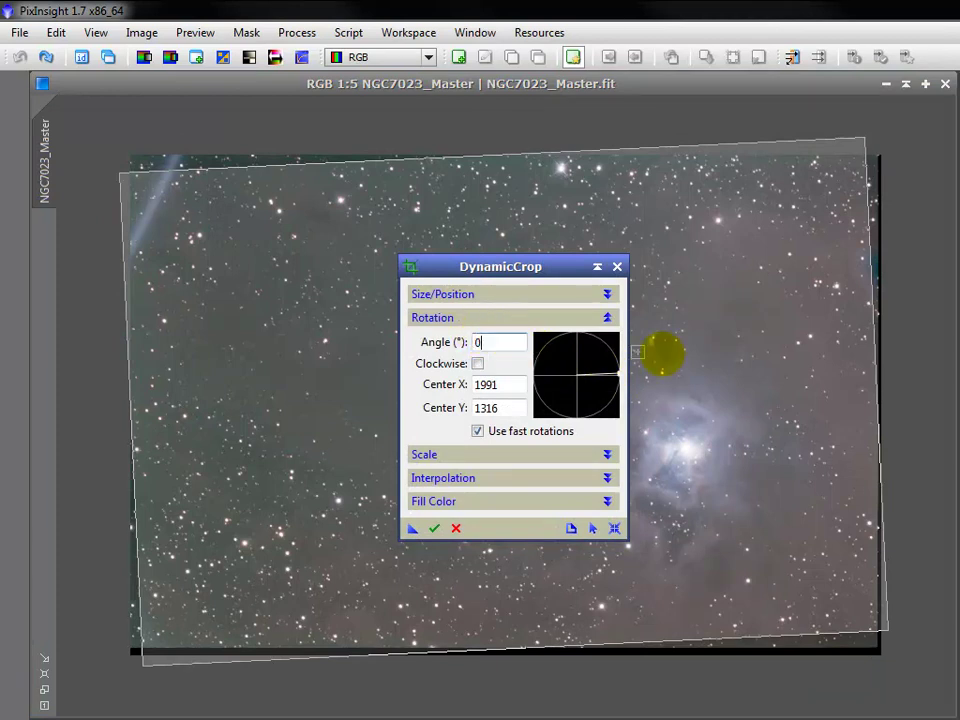
{"action": "key", "text": "Return"}
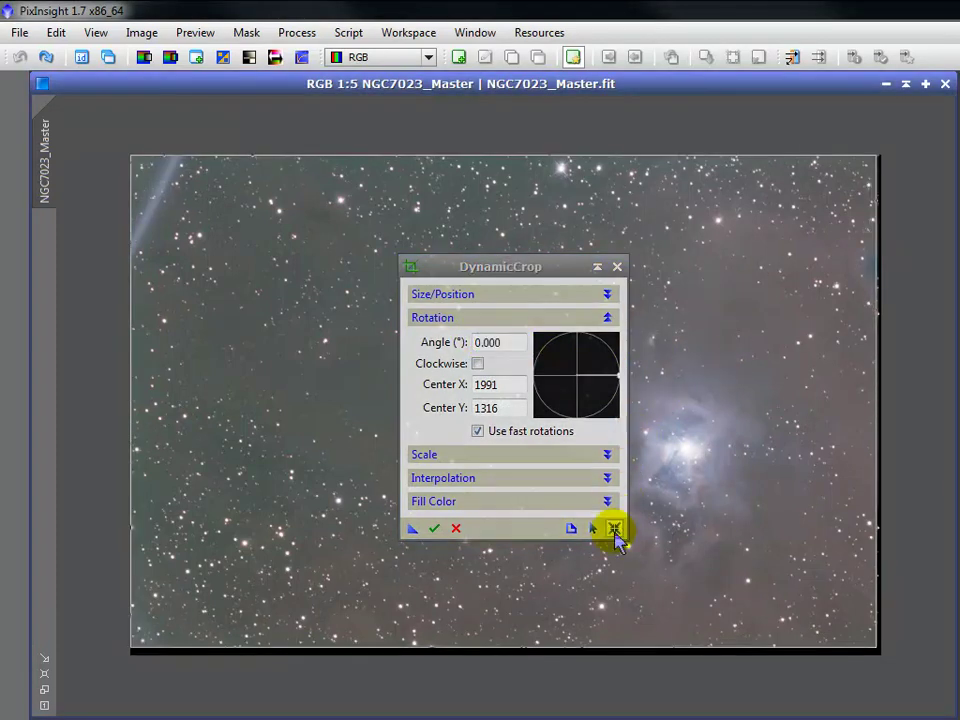
Reset the crop, trim the streaked left strip and bottom/right slivers, apply, then undo.
{"action": "left_click", "coordinate": [614, 528]}
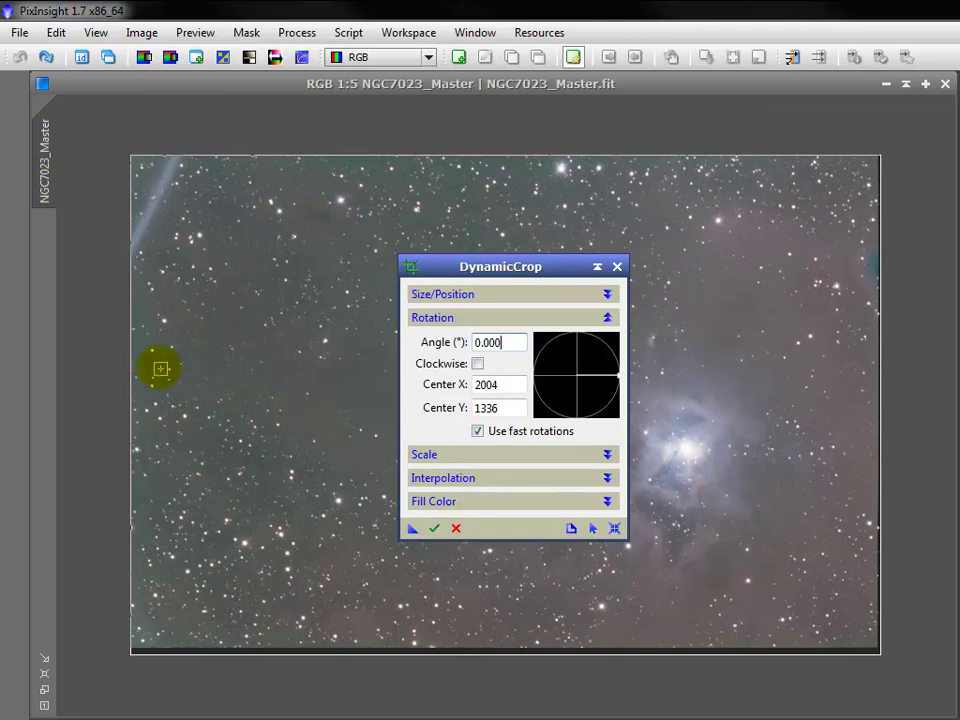
{"action": "left_click_drag", "start_coordinate": [130, 365], "coordinate": [180, 371]}
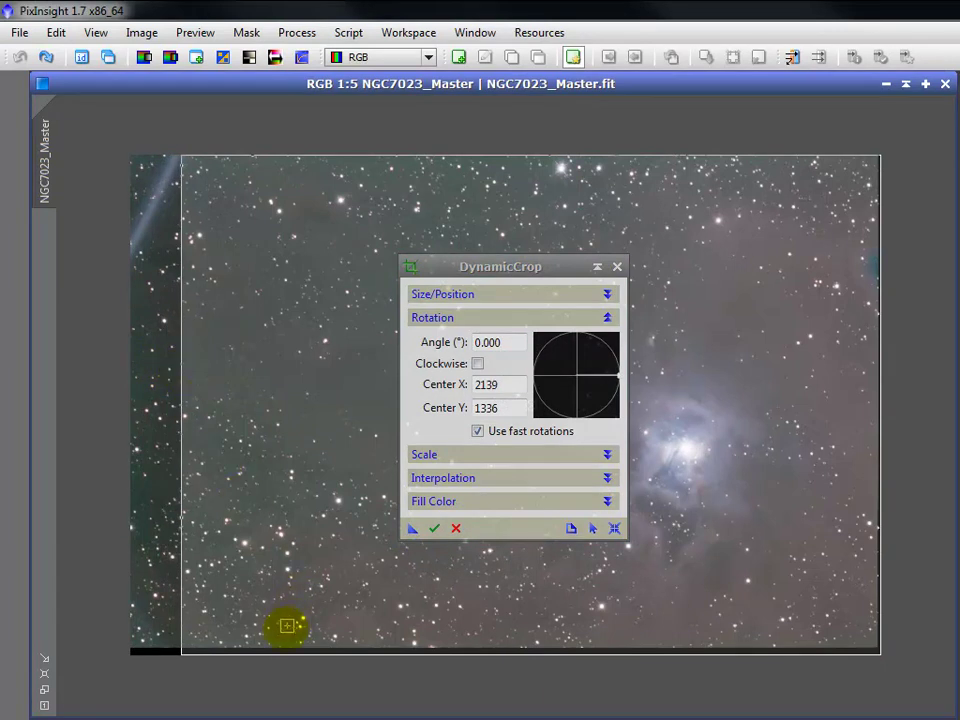
{"action": "left_click_drag", "start_coordinate": [281, 653], "coordinate": [280, 645]}
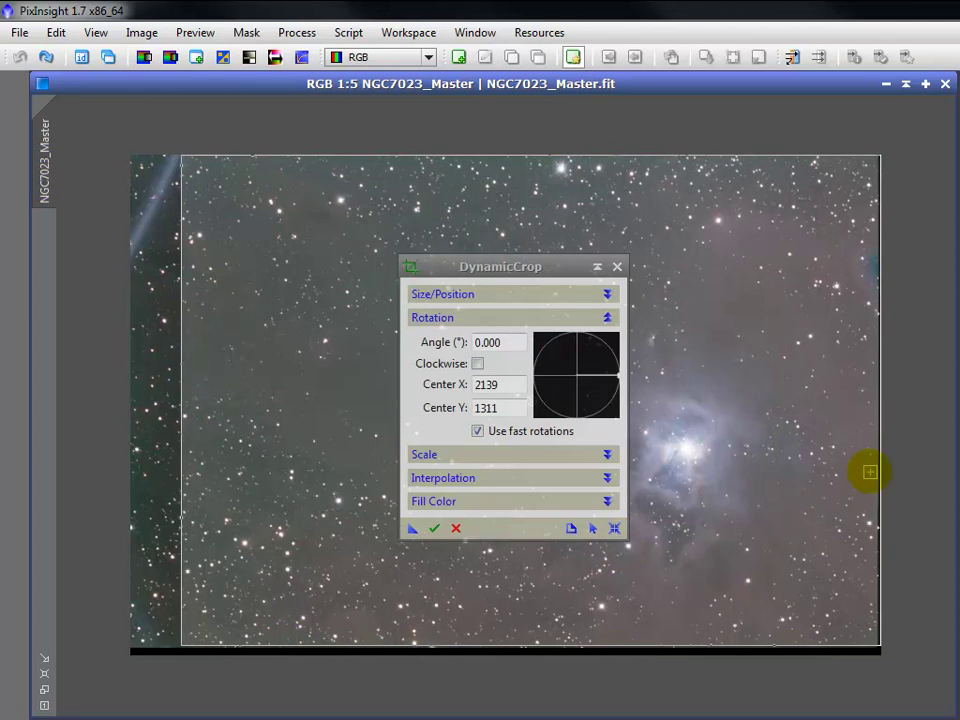
{"action": "left_click_drag", "start_coordinate": [881, 469], "coordinate": [858, 475]}
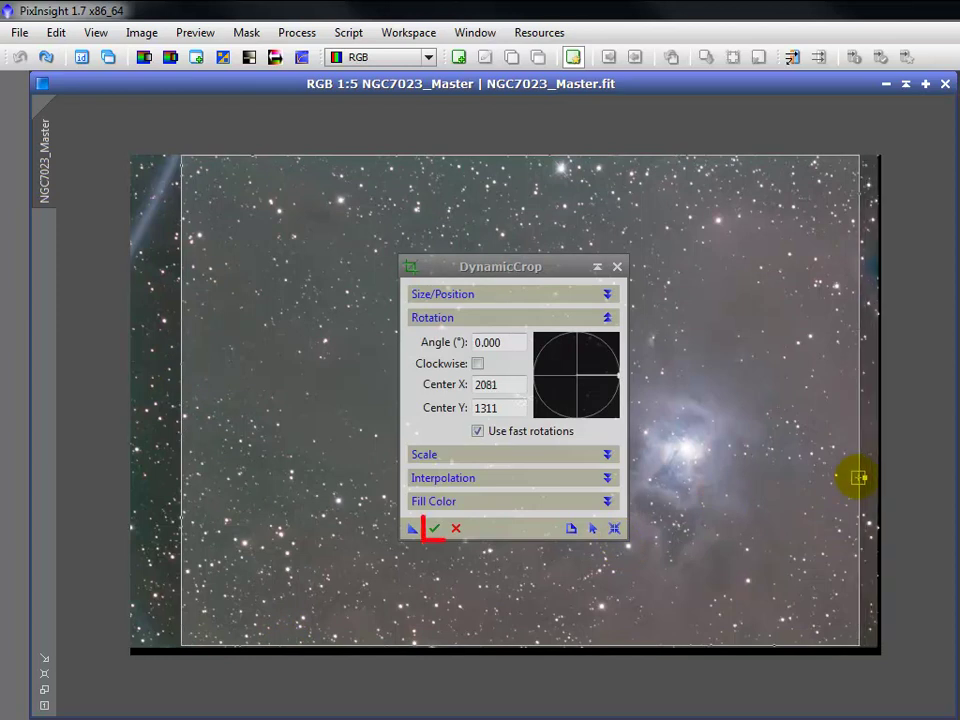
{"action": "left_click", "coordinate": [433, 530]}
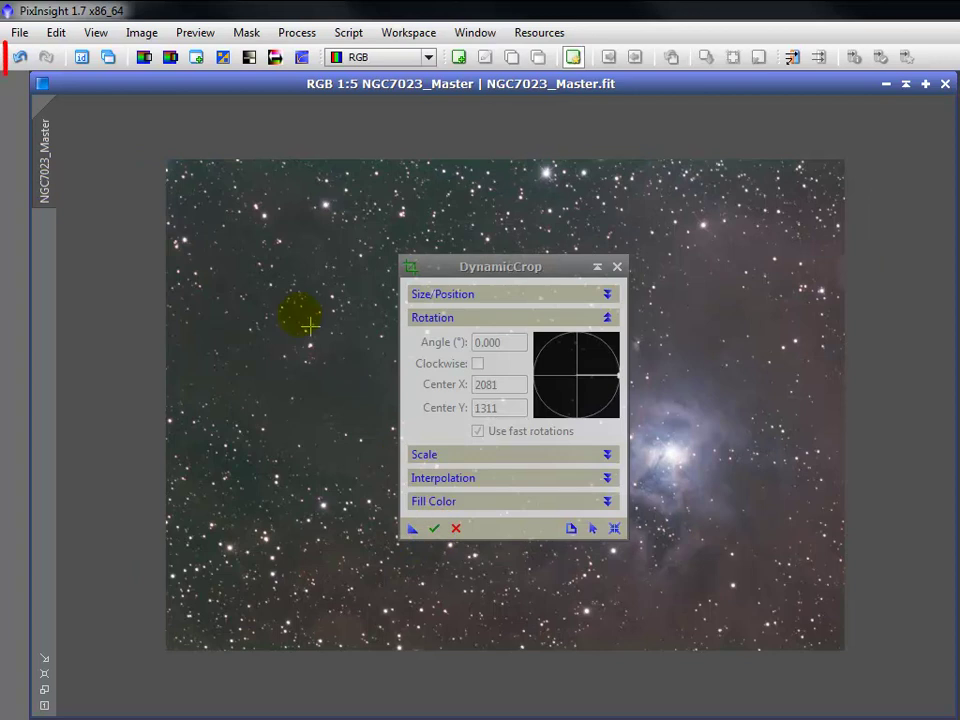
{"action": "left_click", "coordinate": [20, 57]}
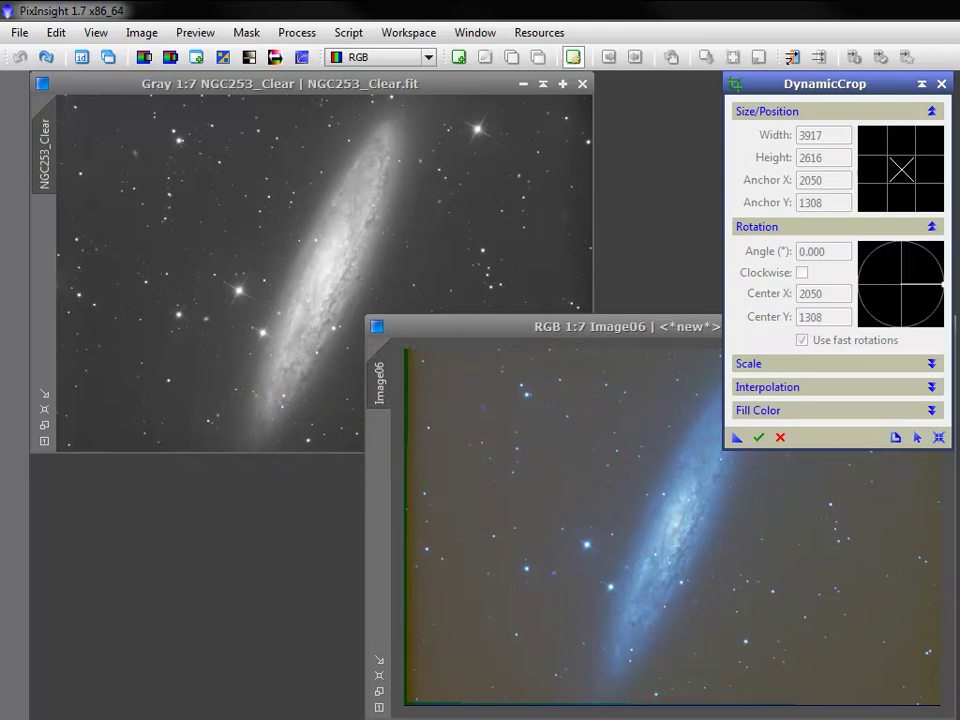
Crop Image06 to 3931×2618, save the crop as Process01, and apply it to NGC253_Clear.
{"action": "left_click_drag", "start_coordinate": [414, 350], "coordinate": [942, 700]}
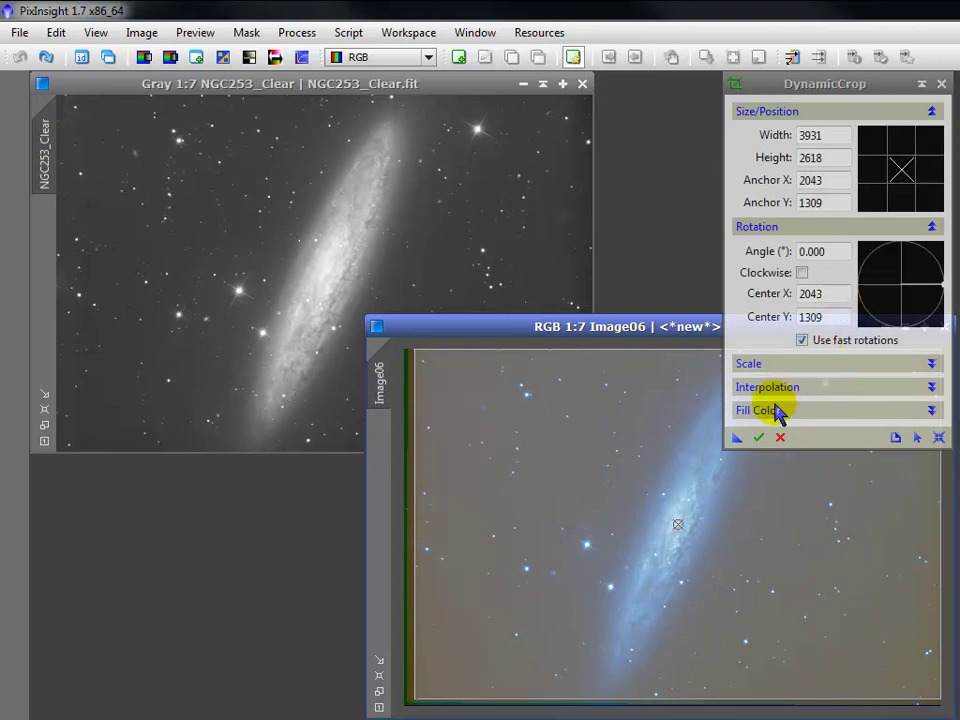
{"action": "left_click_drag", "start_coordinate": [738, 438], "coordinate": [626, 231]}
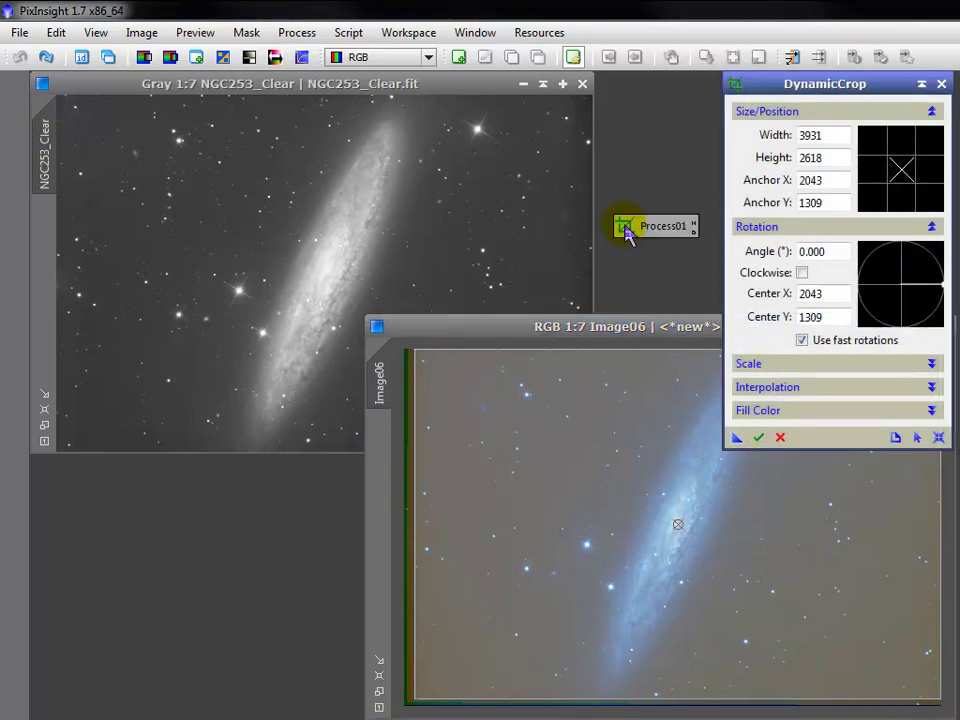
{"action": "left_click", "coordinate": [759, 437]}
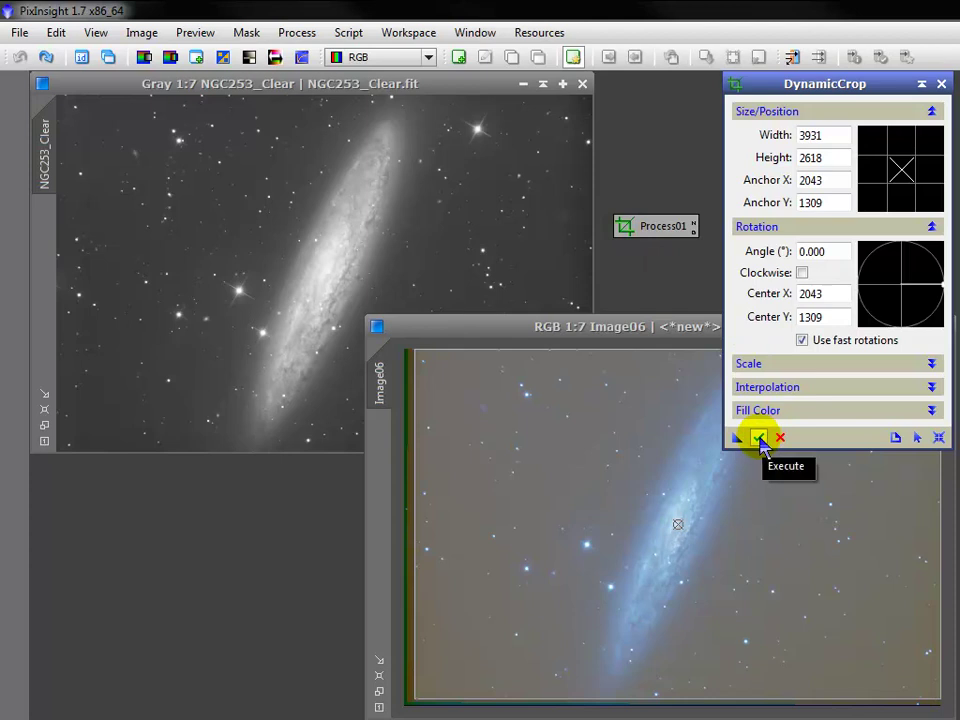
{"action": "left_click", "coordinate": [759, 437]}
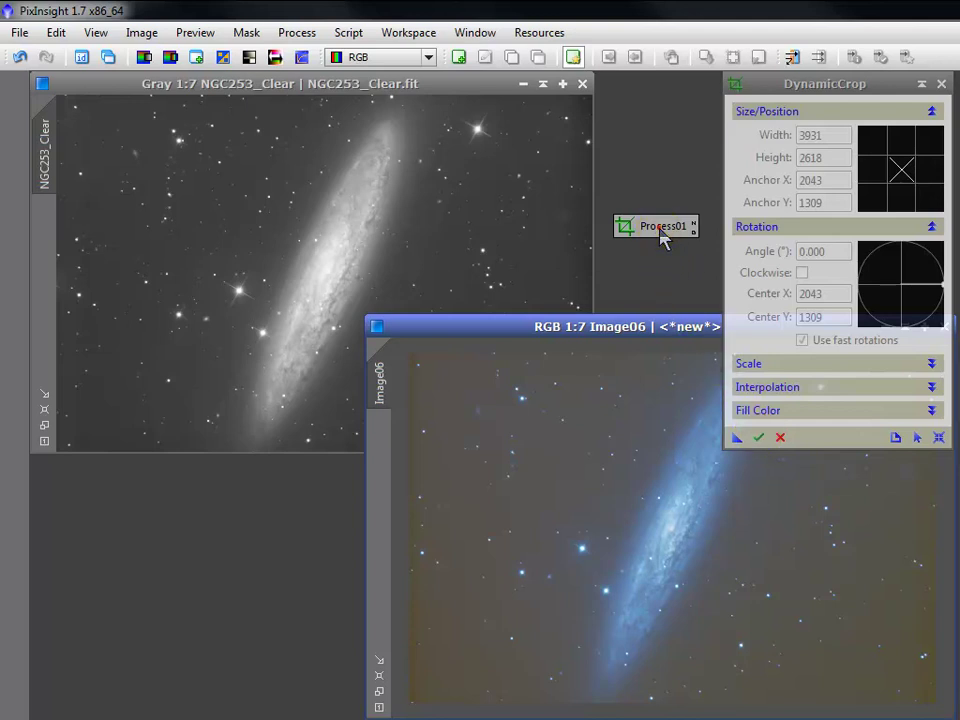
{"action": "left_click_drag", "start_coordinate": [660, 236], "coordinate": [327, 241]}
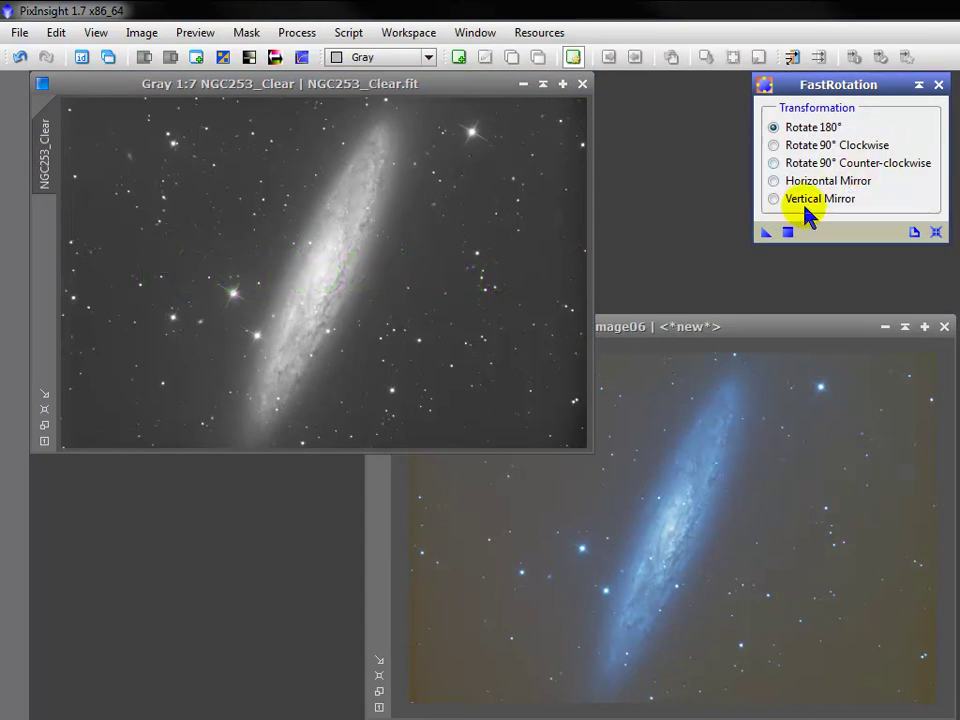
Rotate NGC253_Clear by 180° with FastRotation.
{"action": "left_click", "coordinate": [787, 234]}
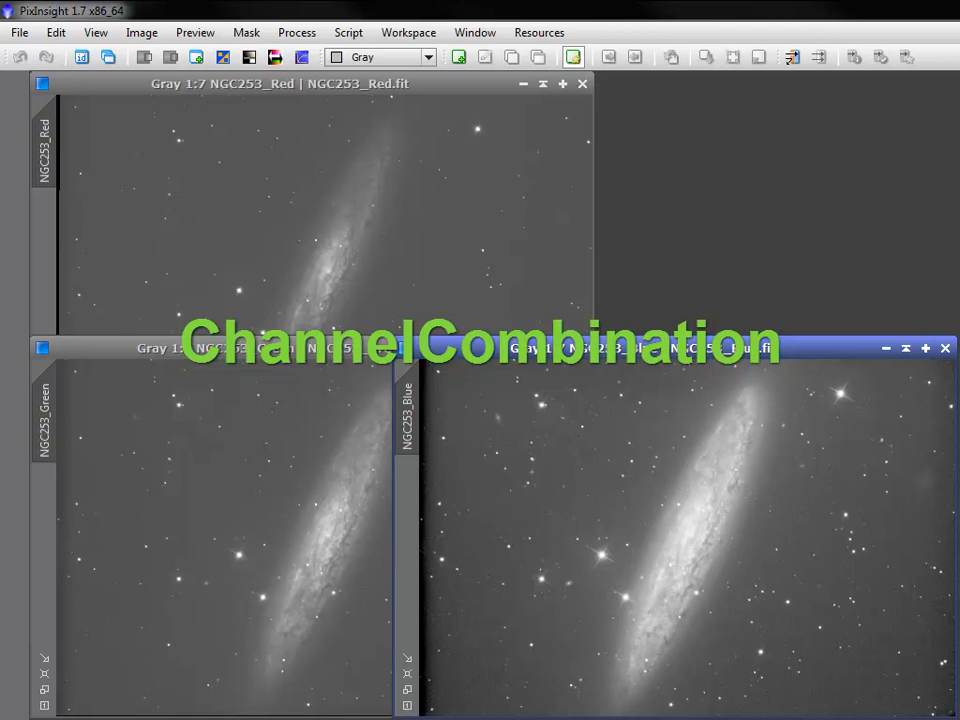
Open ChannelCombination and assign NGC253_Red as the R channel source.
{"action": "left_click", "coordinate": [314, 38]}
{"action": "mouse_move", "coordinate": [328, 102]}
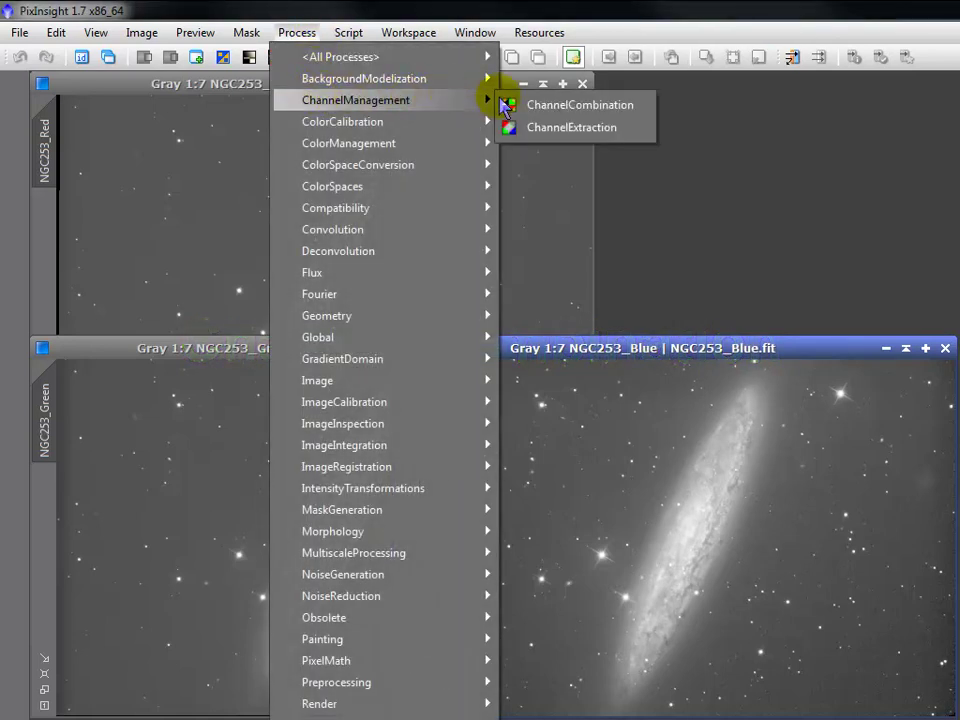
{"action": "left_click", "coordinate": [645, 106]}
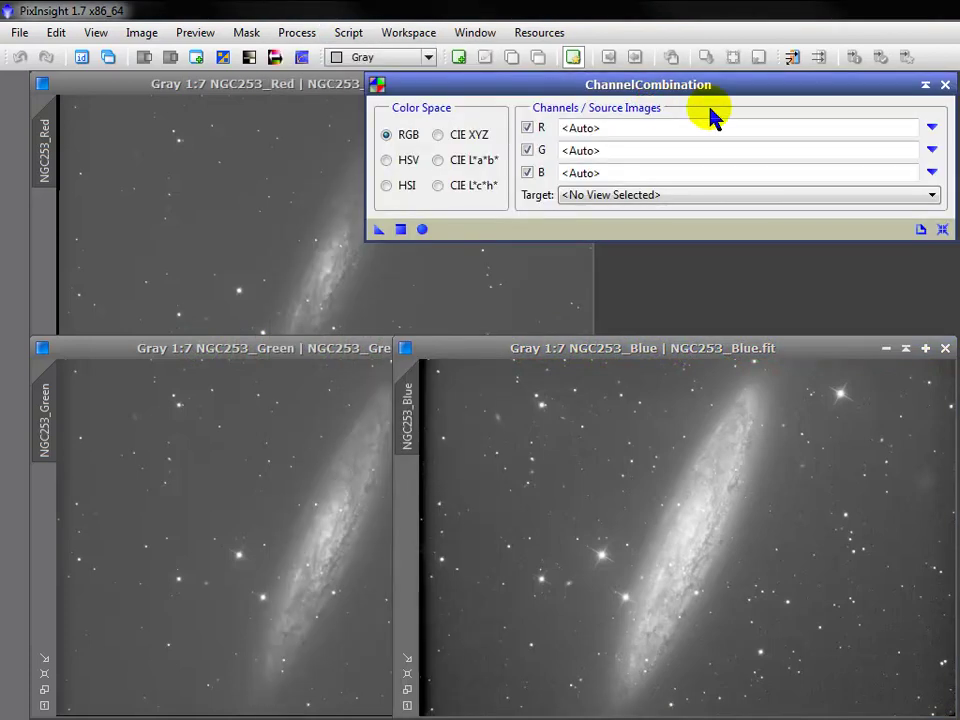
{"action": "left_click", "coordinate": [931, 127]}
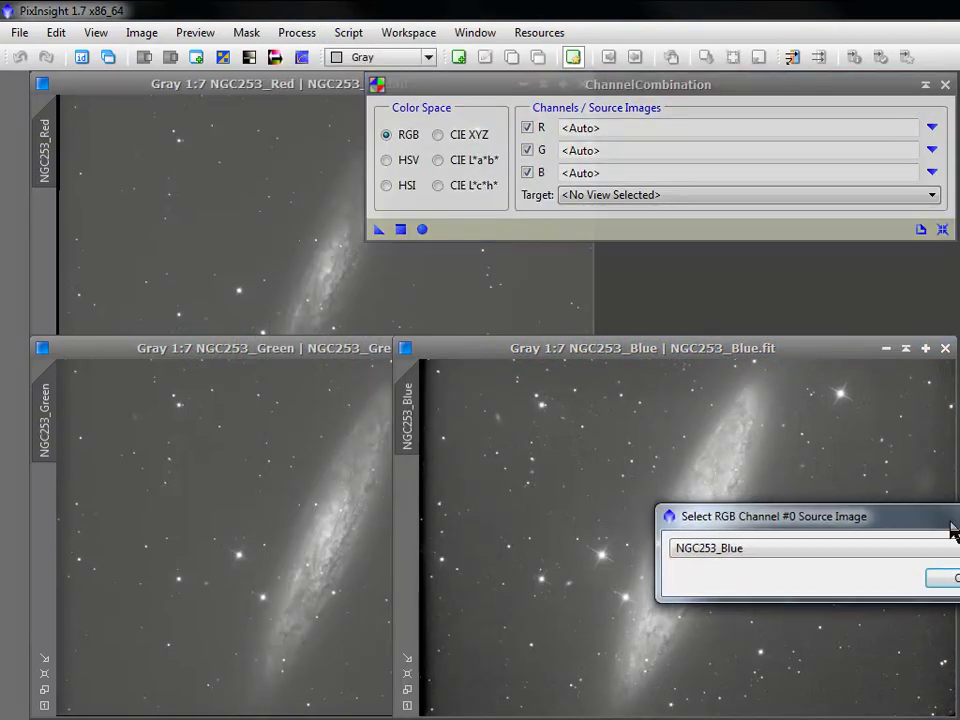
{"action": "left_click_drag", "start_coordinate": [822, 530], "coordinate": [813, 528]}
{"action": "left_click", "coordinate": [815, 548]}
{"action": "left_click", "coordinate": [810, 591]}
{"action": "left_click", "coordinate": [812, 576]}
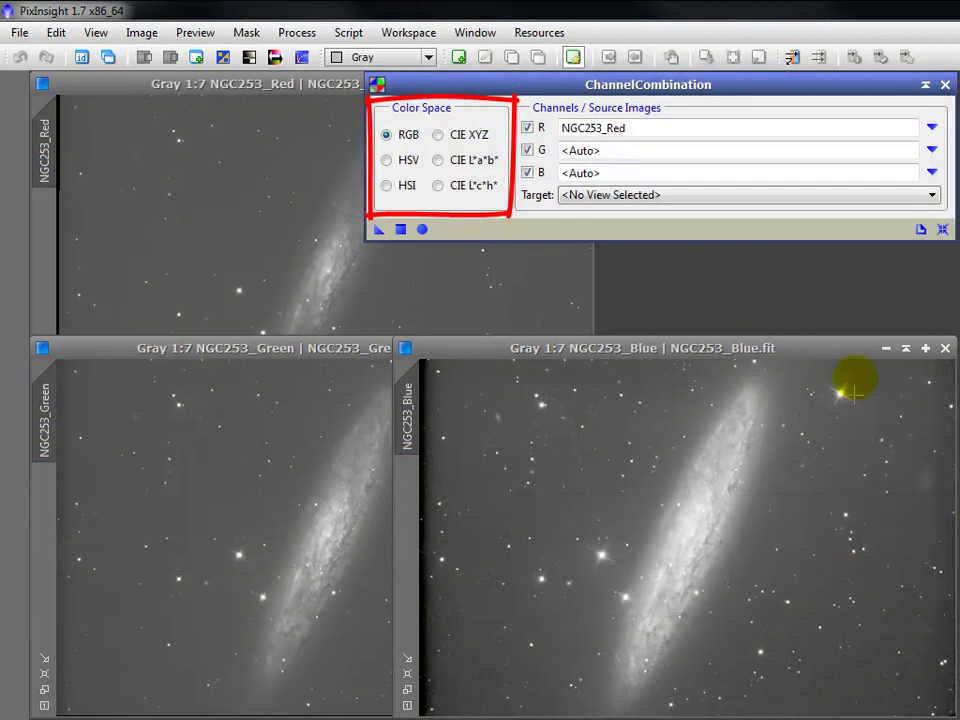
Assign NGC253_Green and NGC253_Blue to the G and B channels, then apply globally.
{"action": "left_click", "coordinate": [930, 173]}
{"action": "left_click_drag", "start_coordinate": [950, 527], "coordinate": [830, 522]}
{"action": "left_click", "coordinate": [776, 545]}
{"action": "left_click", "coordinate": [756, 574]}
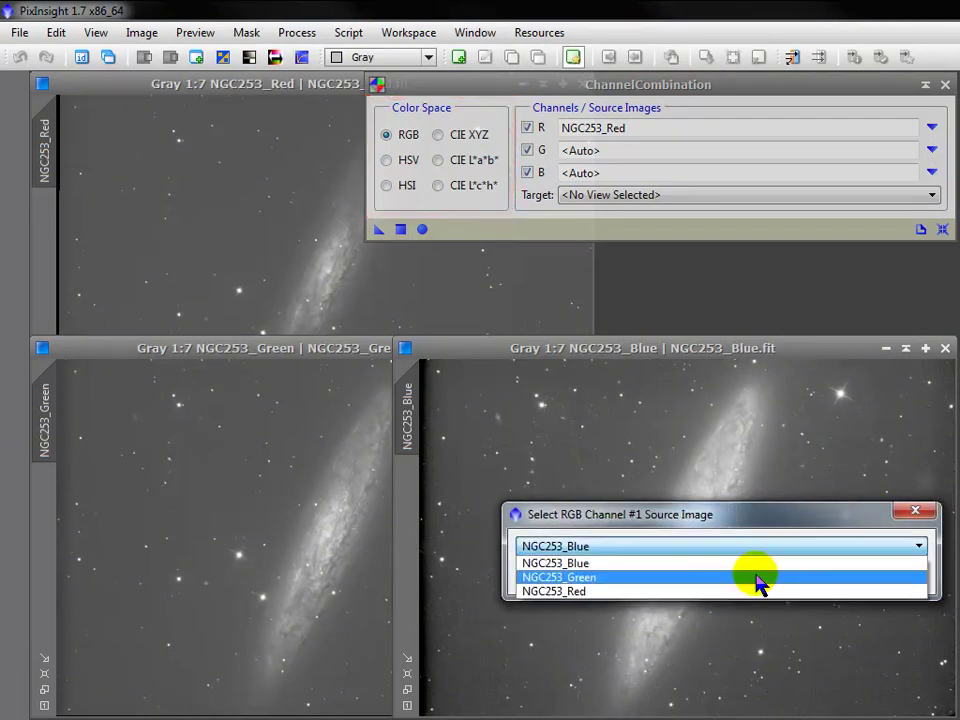
{"action": "left_click", "coordinate": [806, 575]}
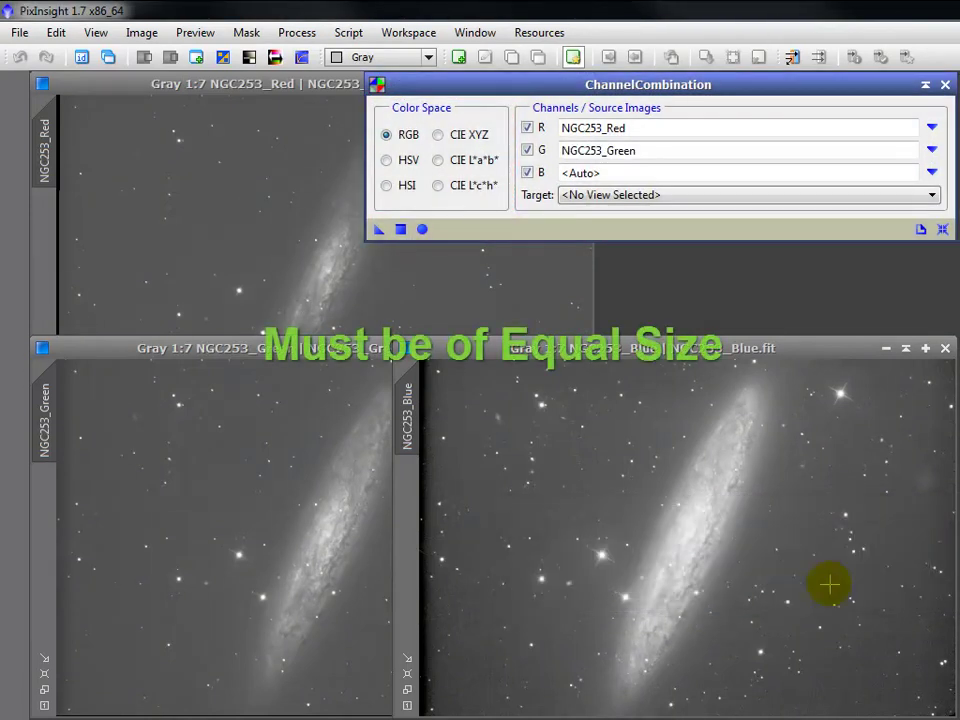
{"action": "left_click", "coordinate": [930, 174]}
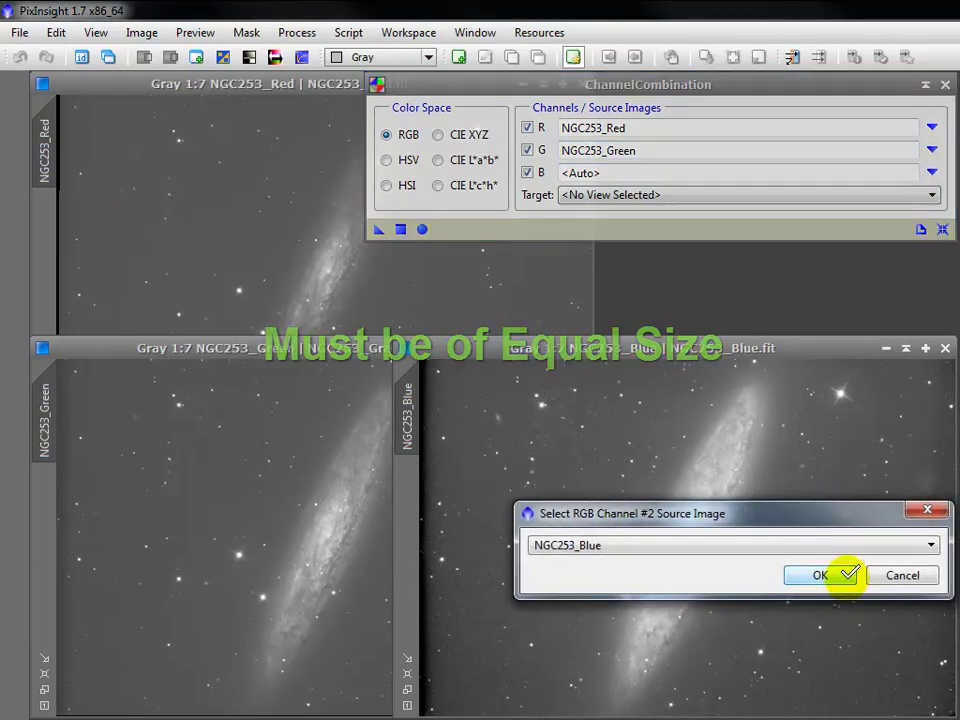
{"action": "left_click", "coordinate": [840, 575]}
{"action": "left_click", "coordinate": [422, 229]}
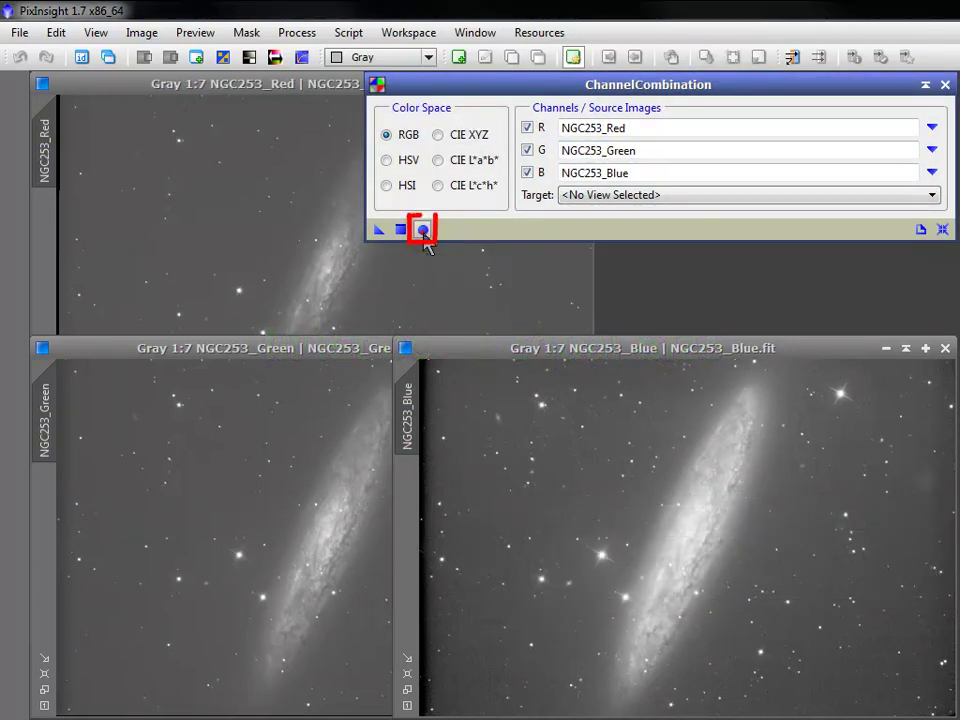
Close ChannelCombination, tile the windows, maximize Image06, and apply an STF AutoStretch.
{"action": "left_click", "coordinate": [945, 85]}
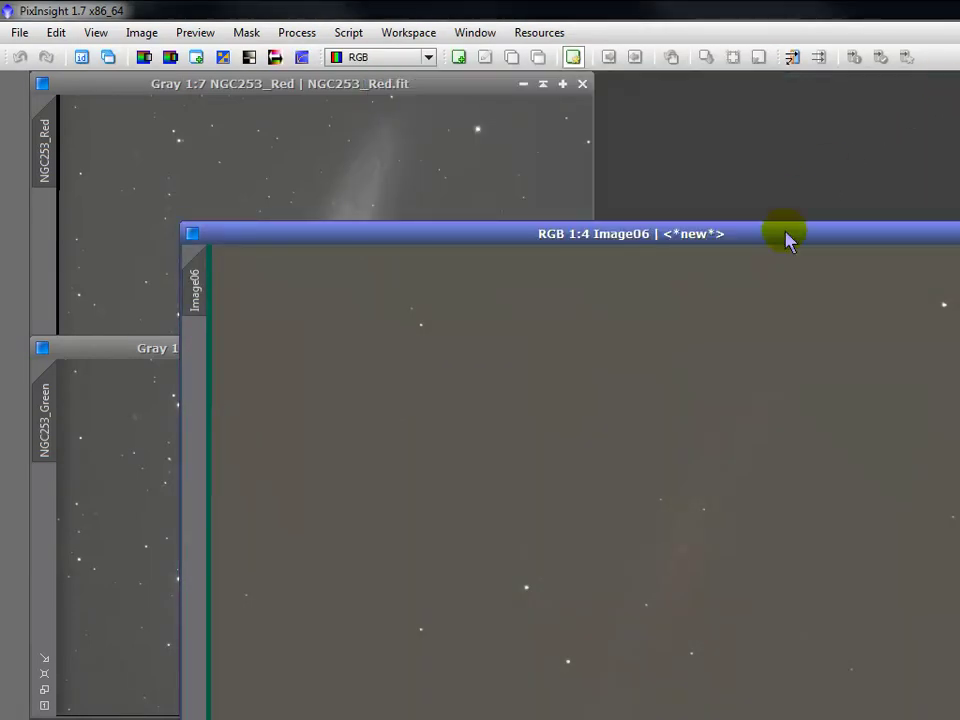
{"action": "key", "text": "ctrl+shift+t"}
{"action": "double_click", "coordinate": [604, 82]}
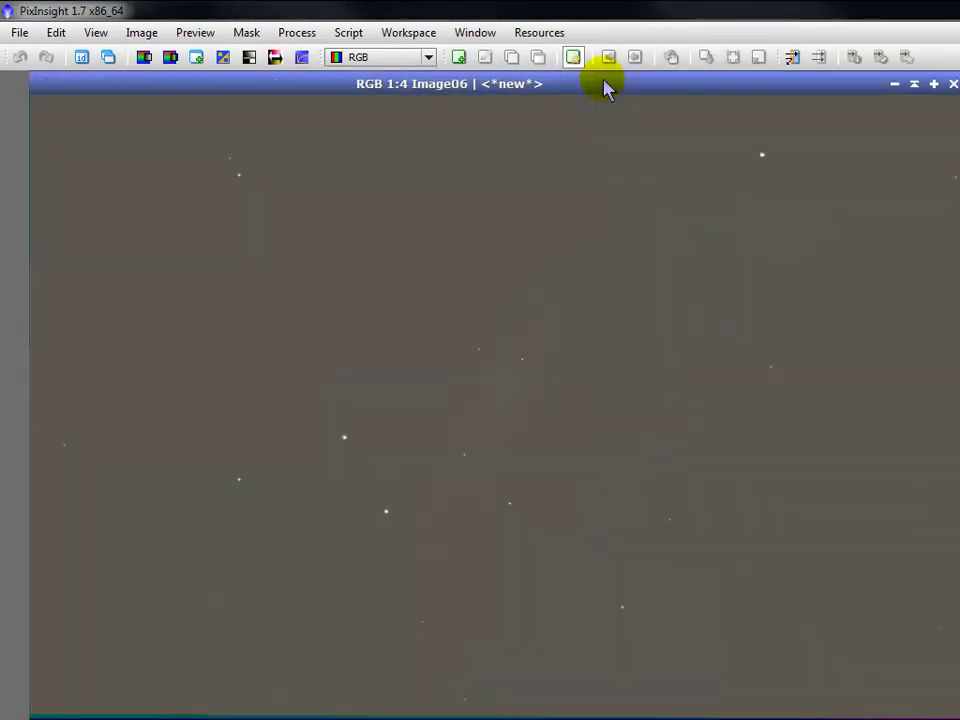
{"action": "left_click", "coordinate": [304, 58]}
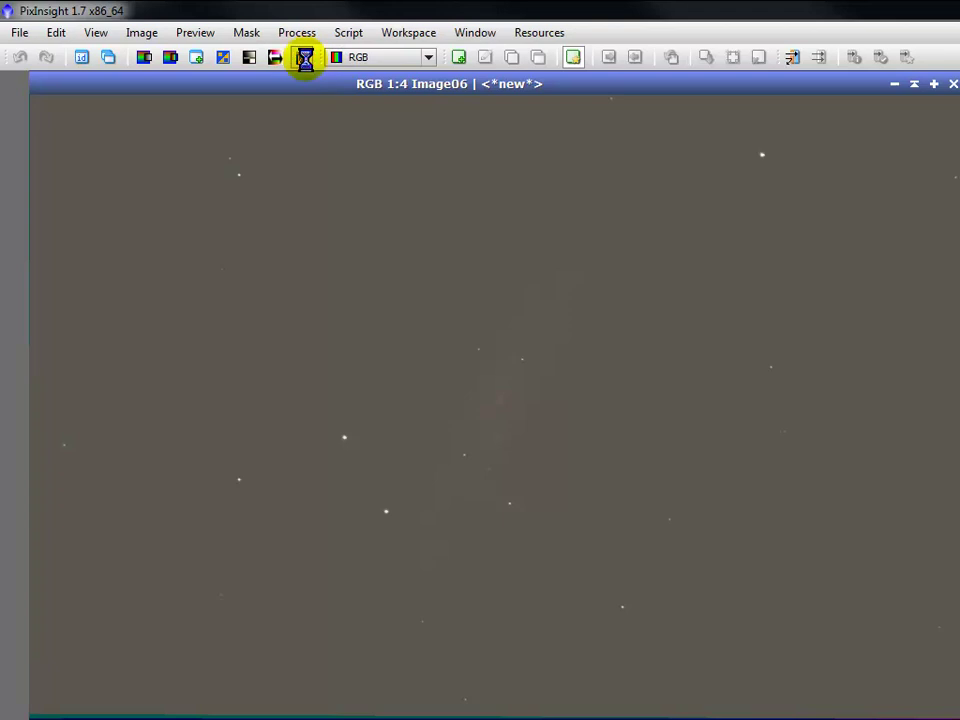